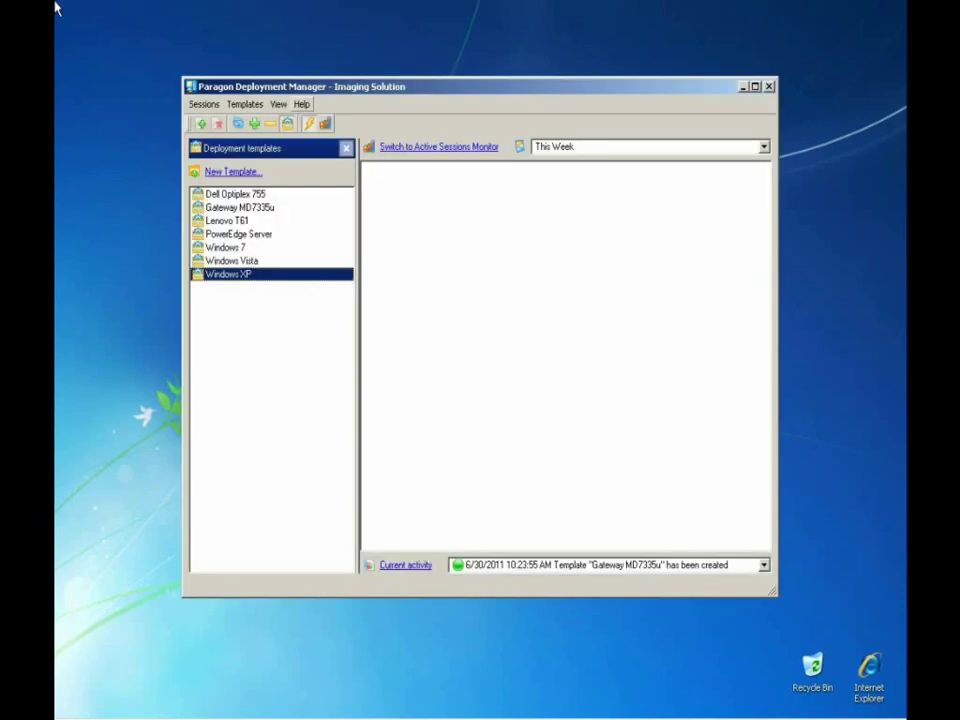
Step: Add a licence to the deployment console from the license.key file in the License folder
{"action": "left_click", "coordinate": [301, 105]}
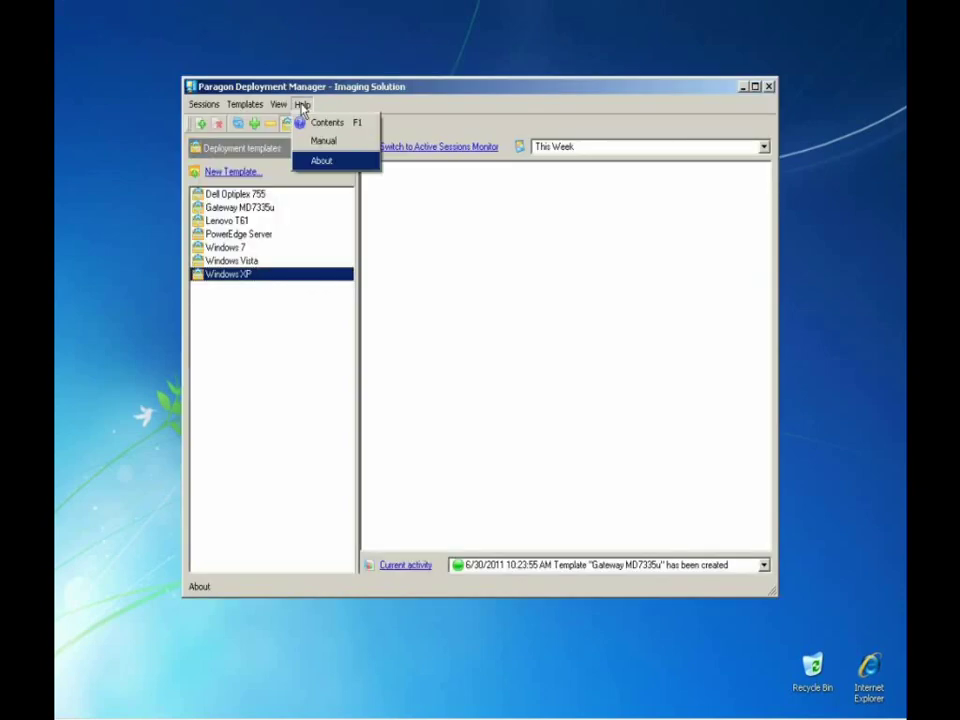
{"action": "left_click", "coordinate": [336, 162]}
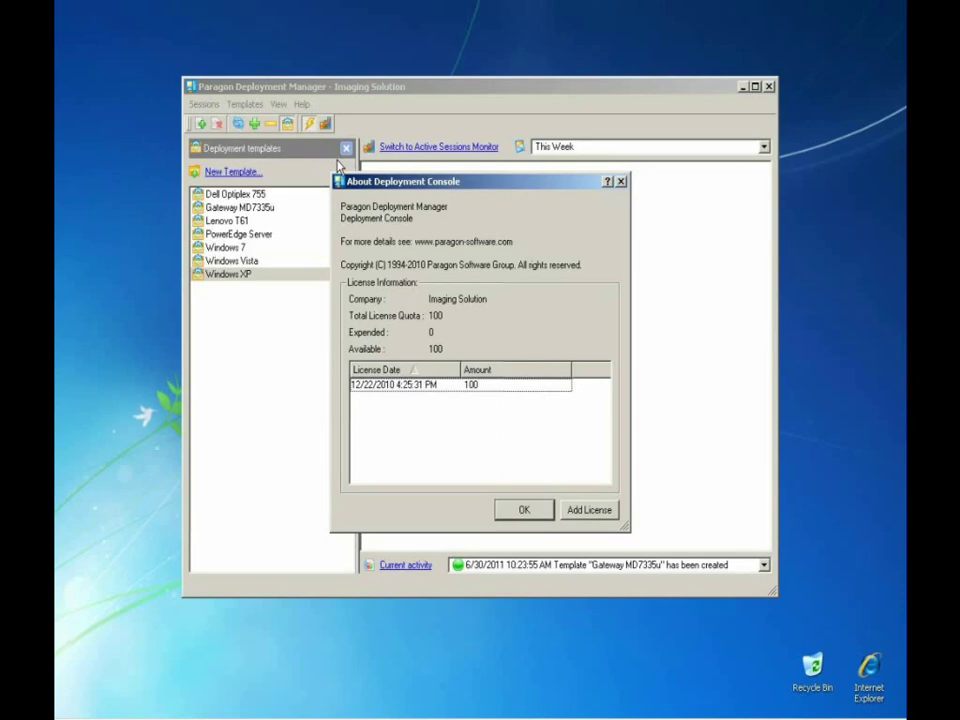
{"action": "left_click", "coordinate": [586, 511]}
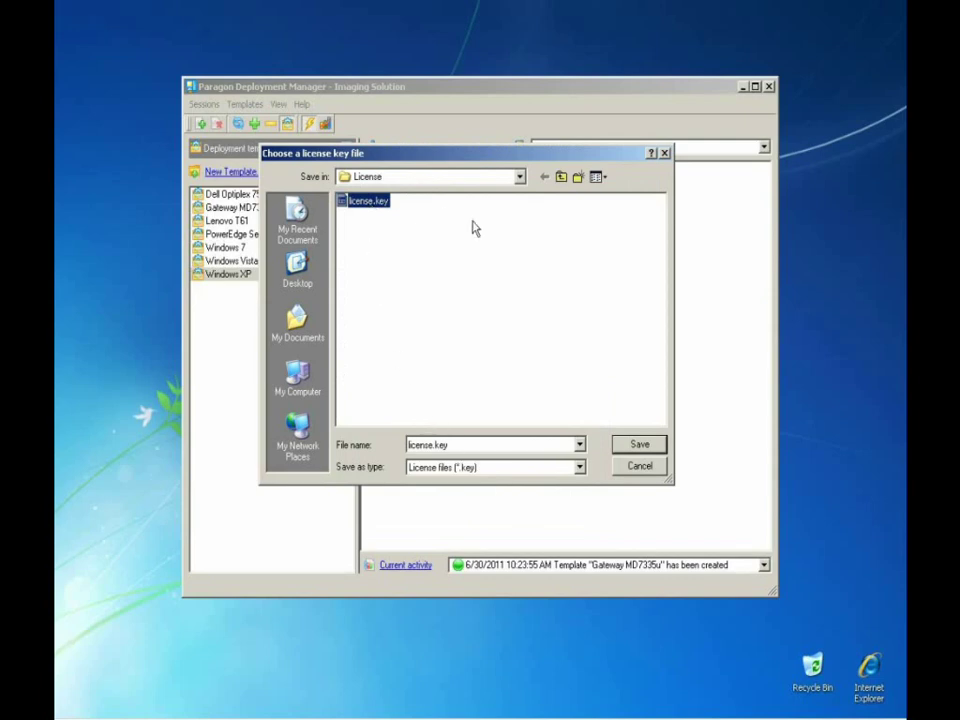
{"action": "left_click", "coordinate": [620, 440]}
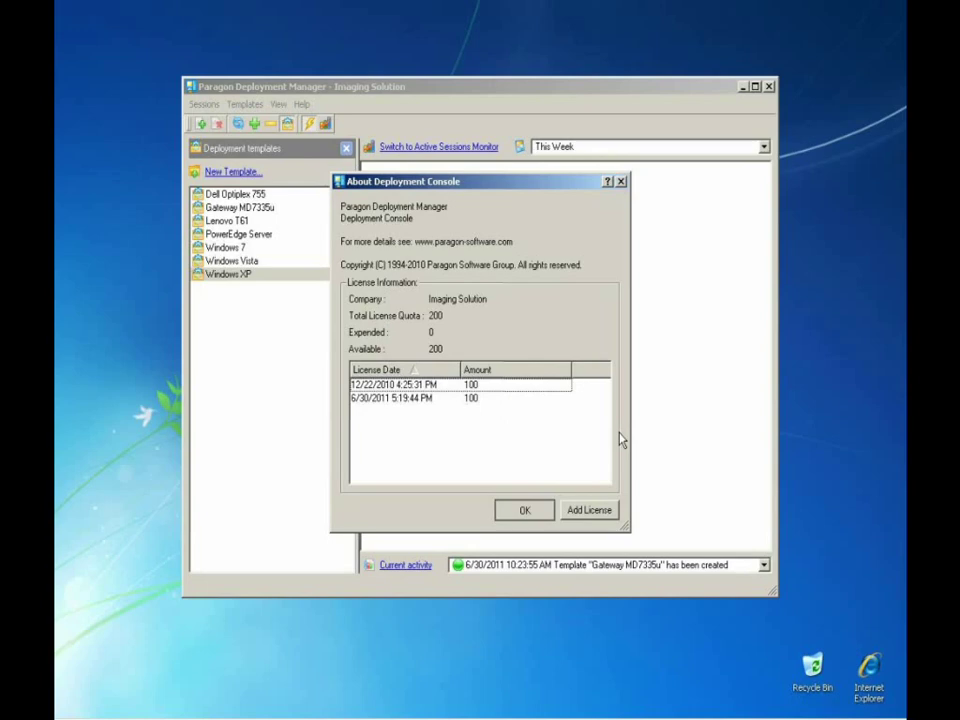
{"action": "left_click", "coordinate": [524, 510]}
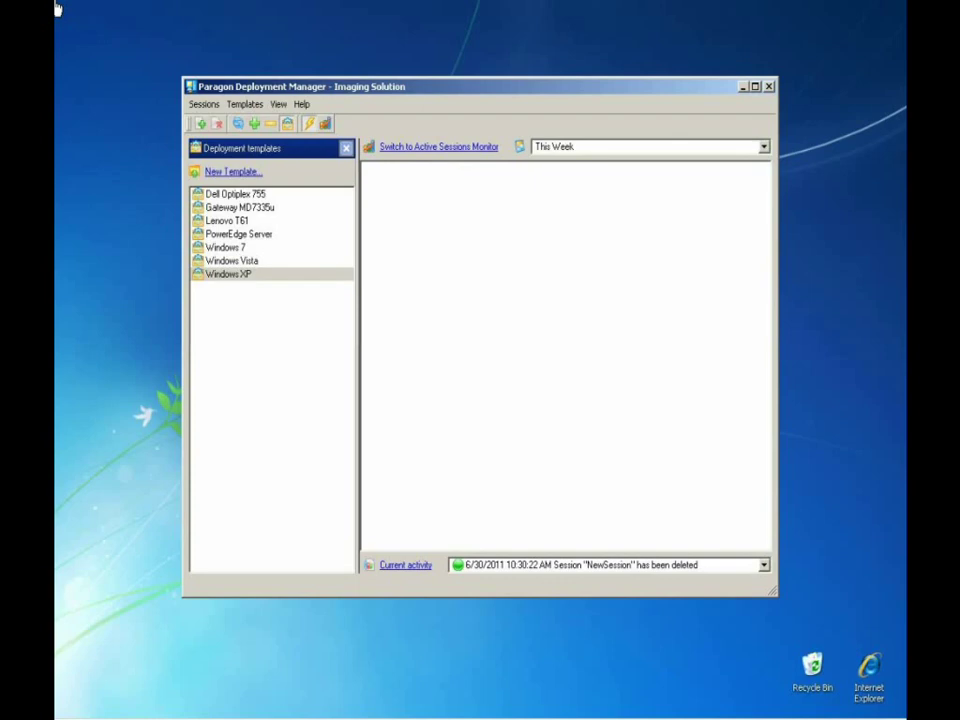
Step: Start a new deployment template that deploys HP_Pavilion_LV97.PBF through the Intel(R) 82566DM-2 Gigabit network interface
{"action": "left_click", "coordinate": [243, 173]}
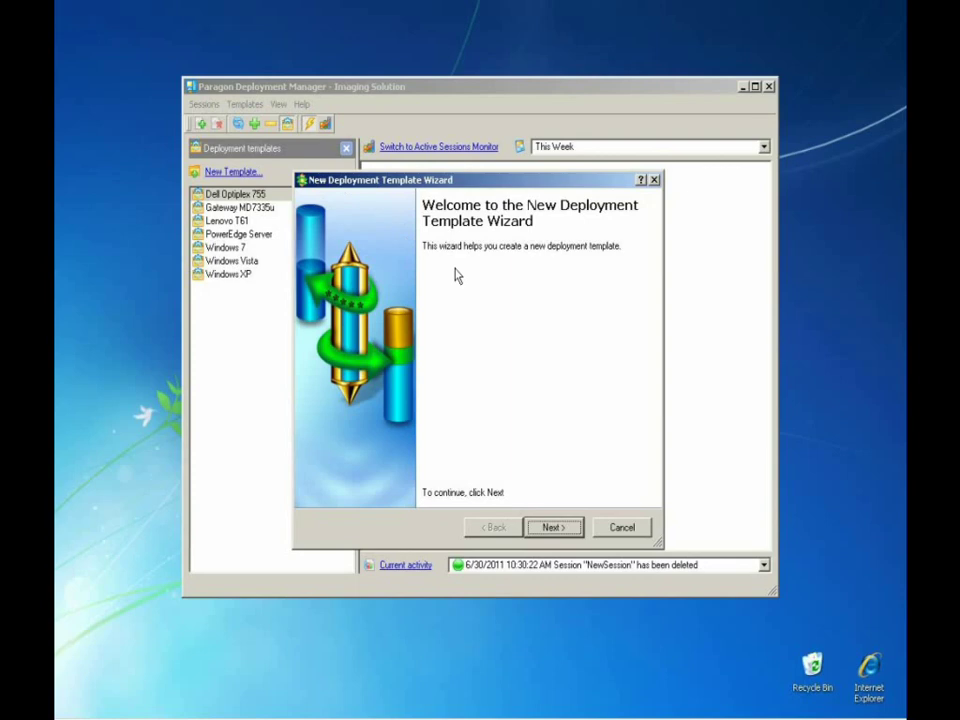
{"action": "left_click", "coordinate": [554, 528]}
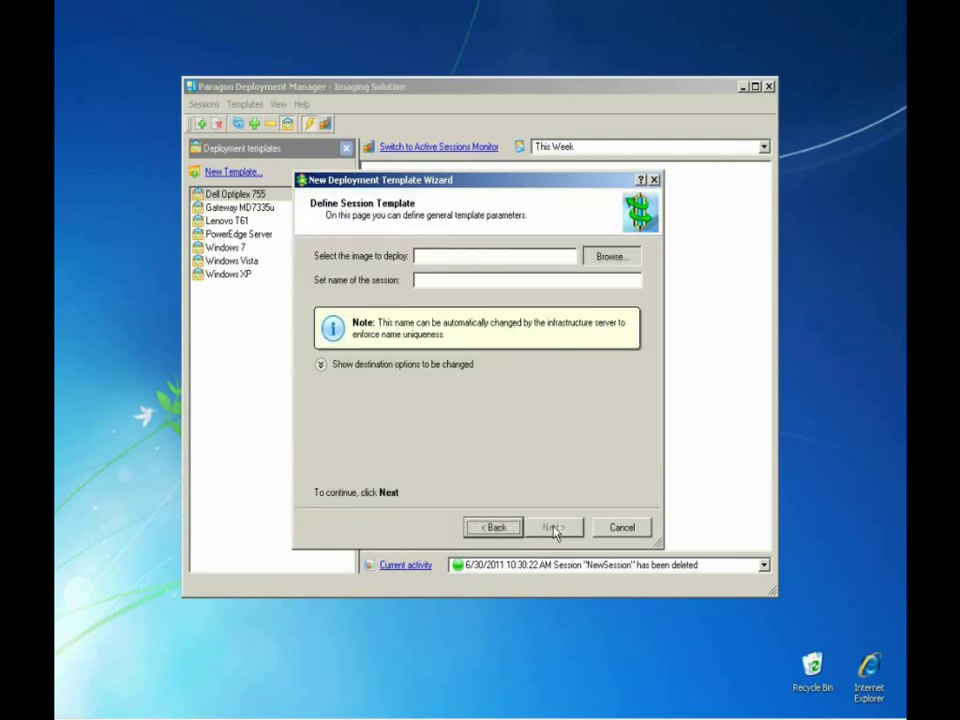
{"action": "left_click", "coordinate": [604, 258]}
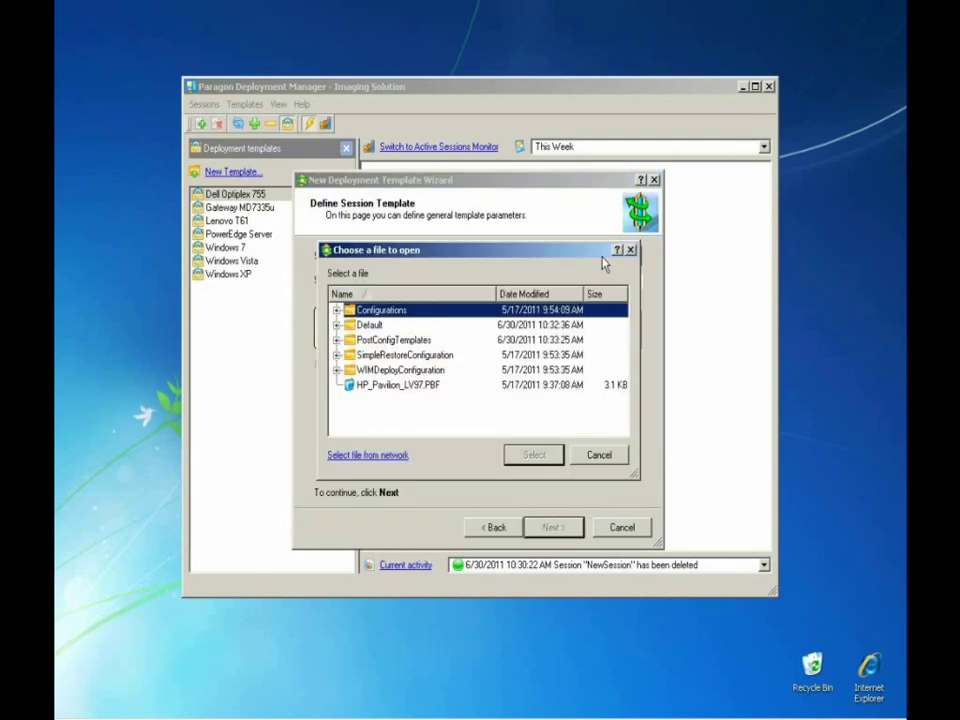
{"action": "left_click", "coordinate": [446, 388]}
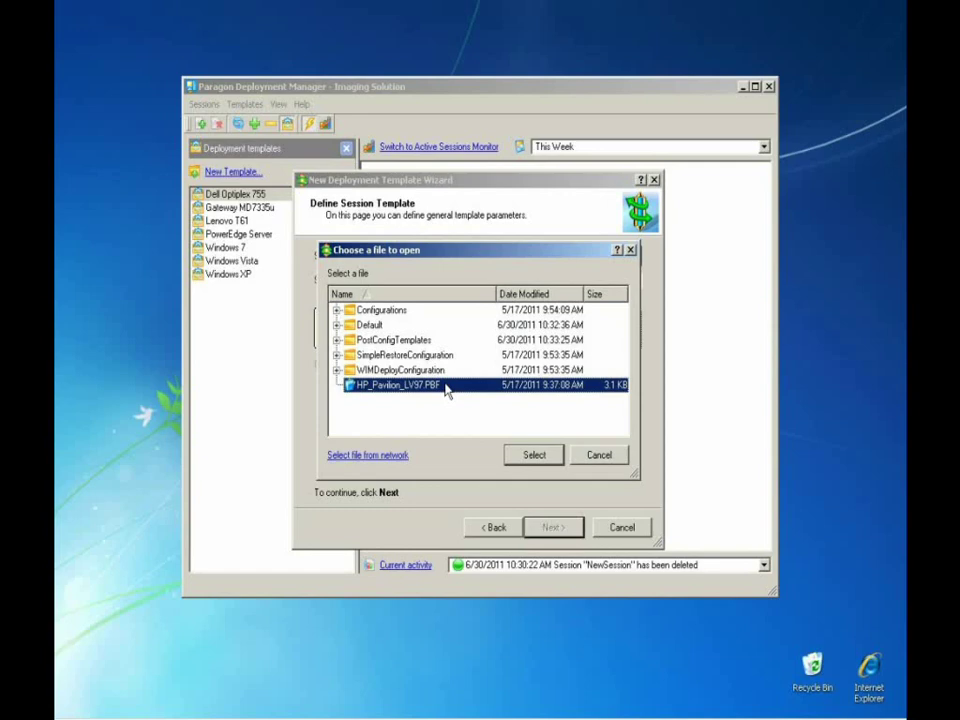
{"action": "left_click", "coordinate": [534, 455]}
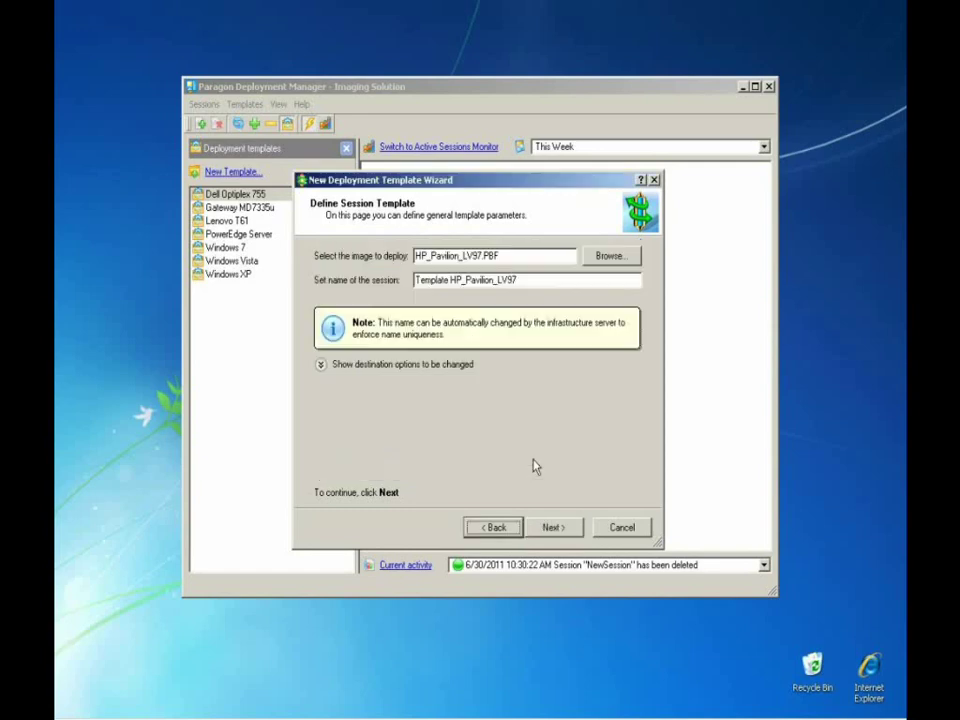
{"action": "left_click", "coordinate": [565, 529]}
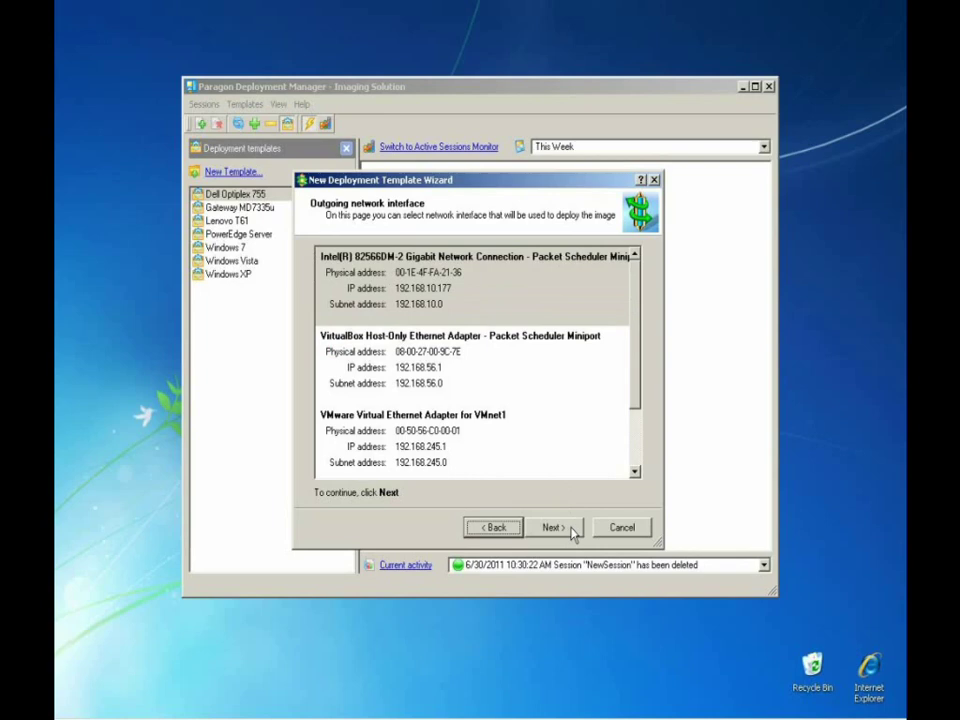
{"action": "left_click", "coordinate": [551, 299]}
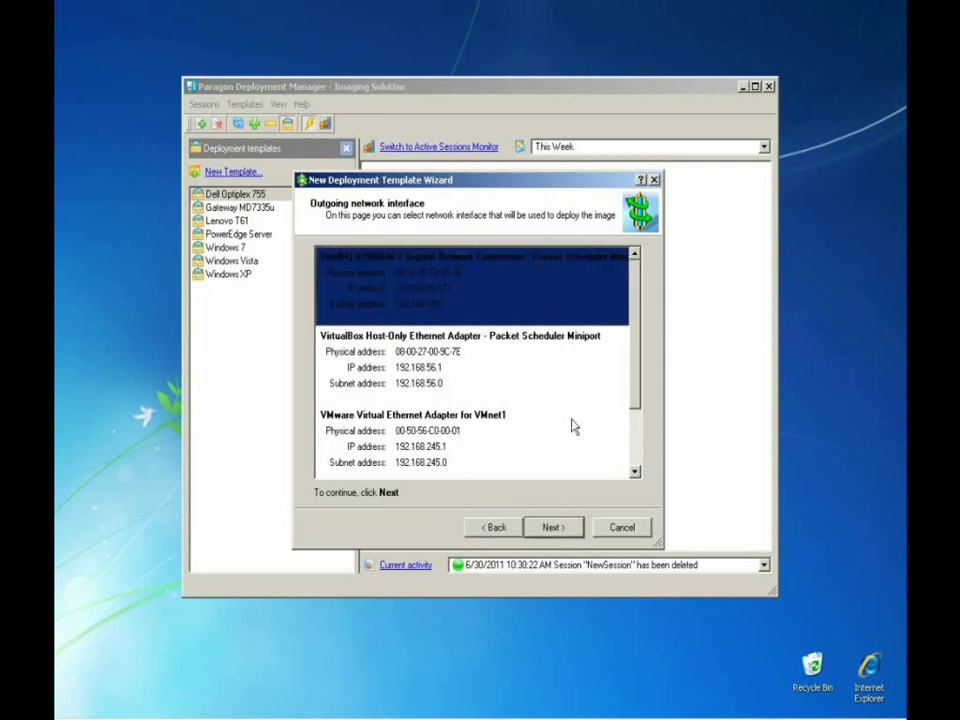
{"action": "left_click", "coordinate": [572, 528]}
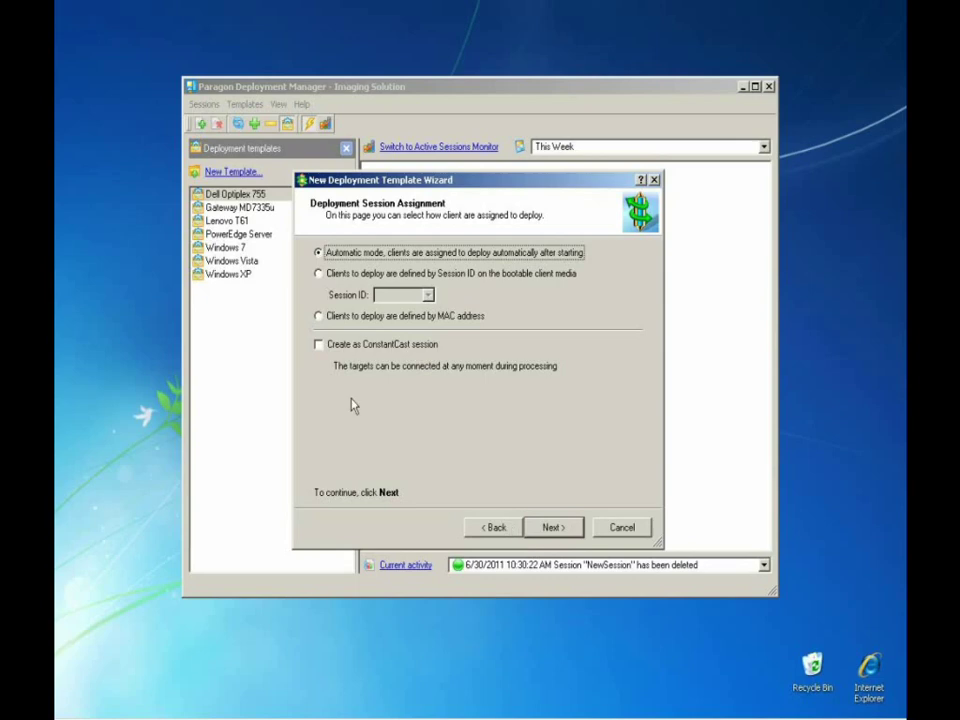
Step: Define the clients to deploy by MAC address and make the template a ConstantCast session
{"action": "left_click", "coordinate": [319, 274]}
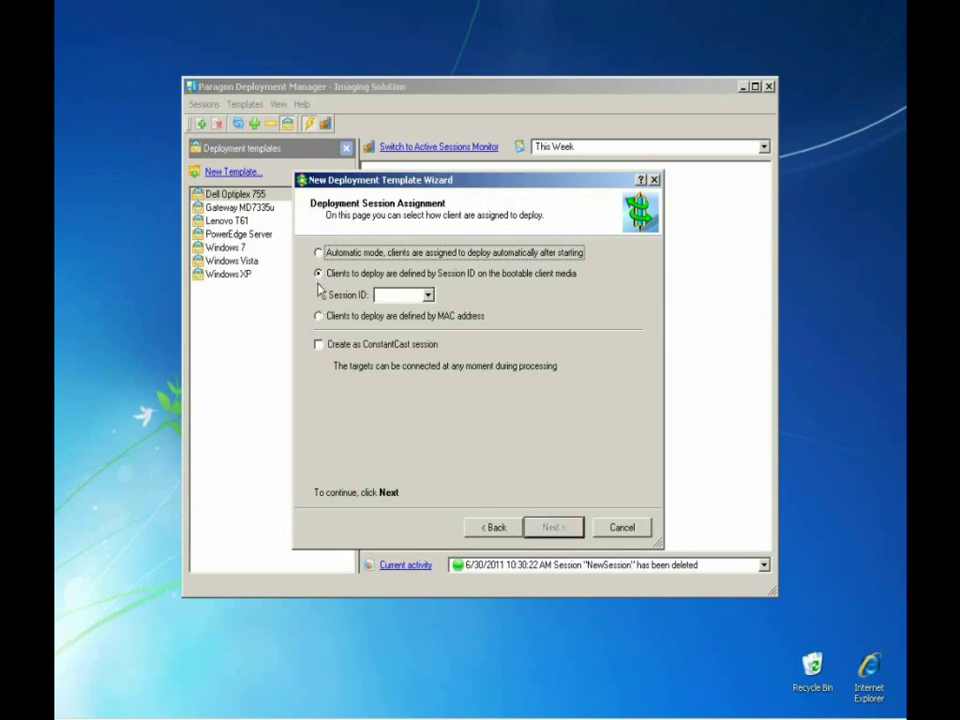
{"action": "left_click", "coordinate": [319, 317]}
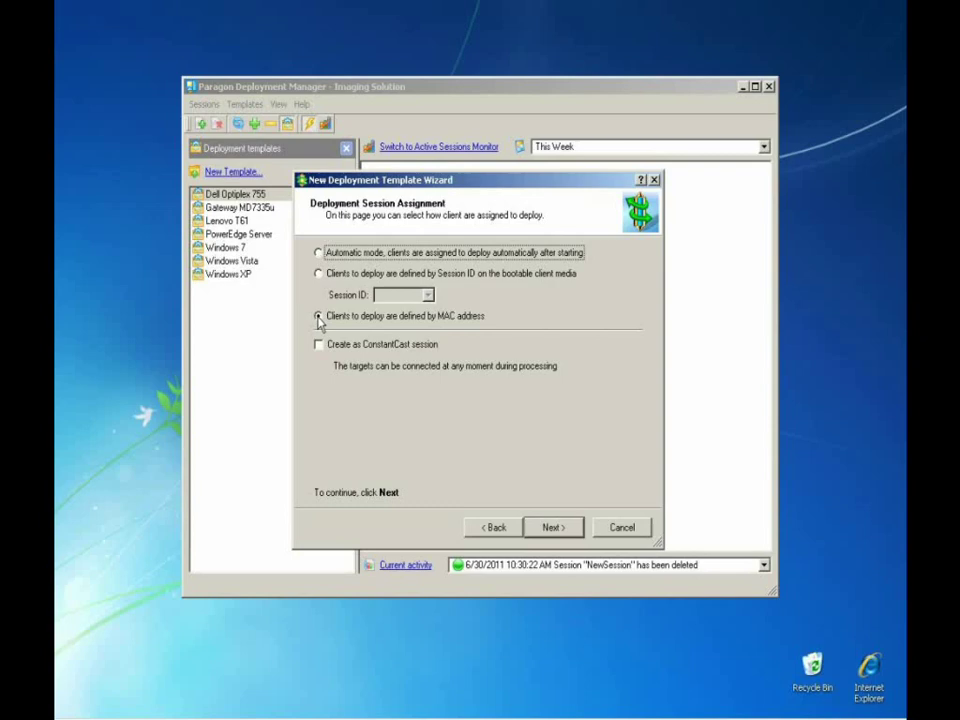
{"action": "left_click", "coordinate": [318, 345]}
{"action": "left_click", "coordinate": [566, 528]}
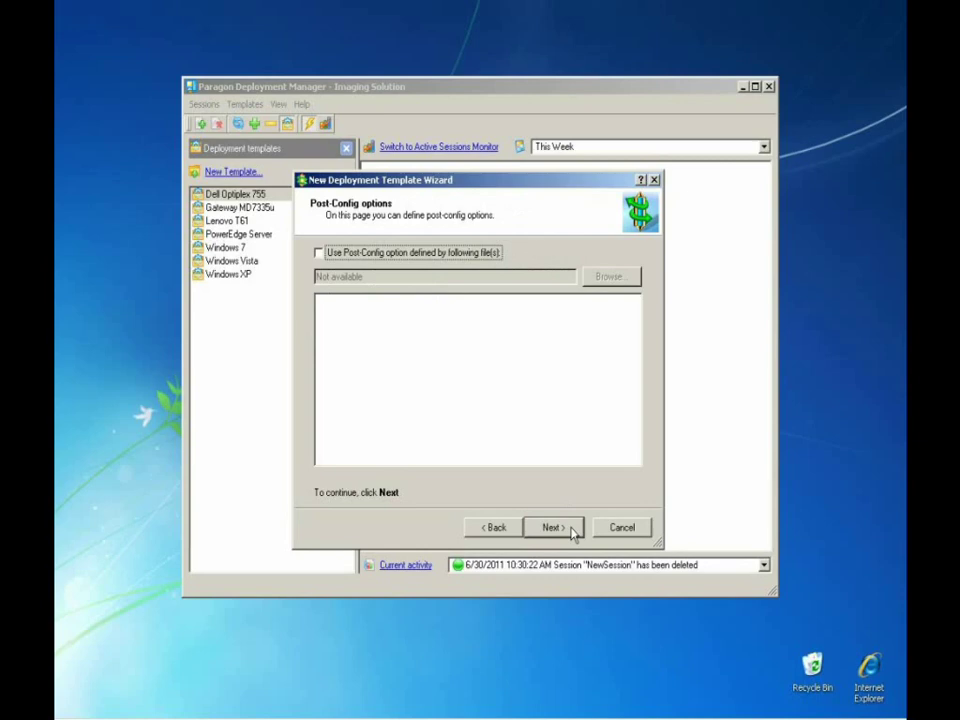
Step: Enable the Post-Config option and go through the PostConfigTemplates subfolders from AdaptiveRestore to Standard
{"action": "left_click", "coordinate": [318, 253]}
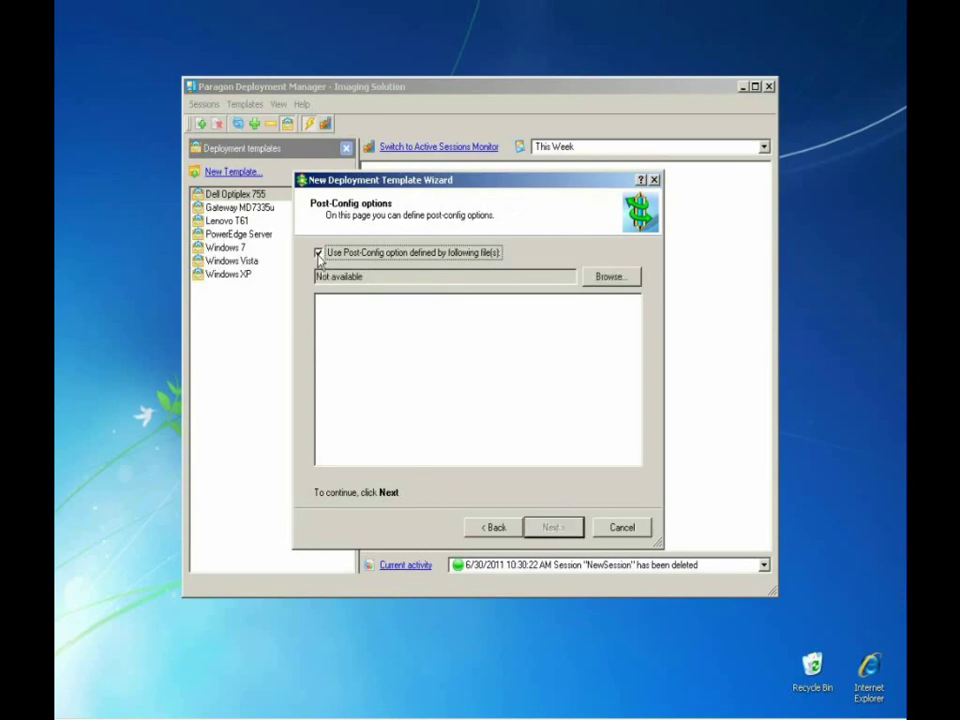
{"action": "left_click", "coordinate": [606, 276]}
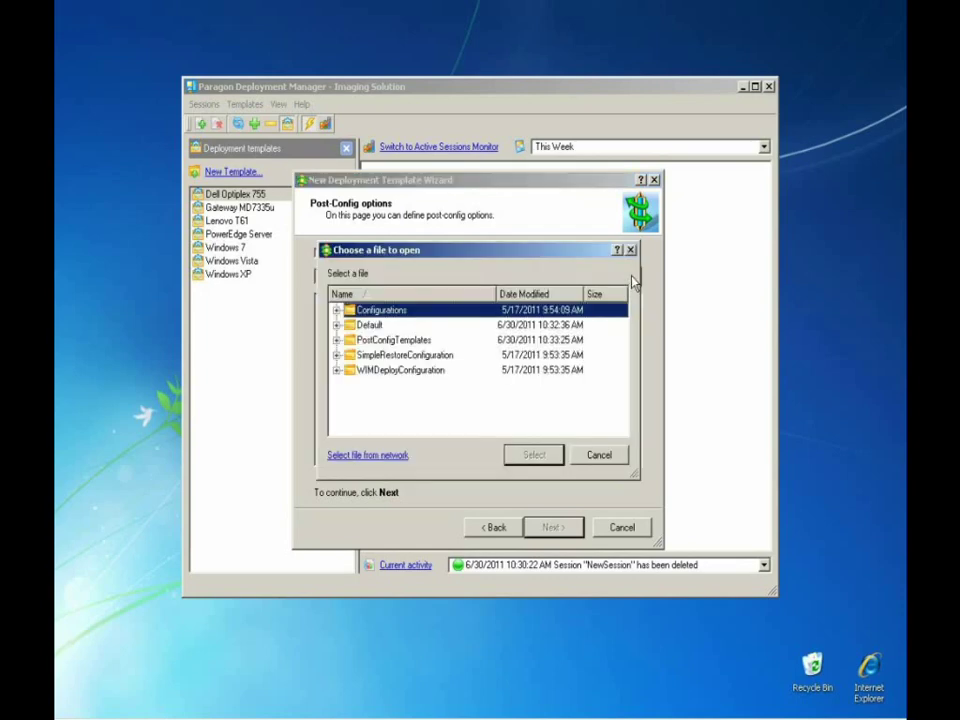
{"action": "left_click", "coordinate": [336, 340]}
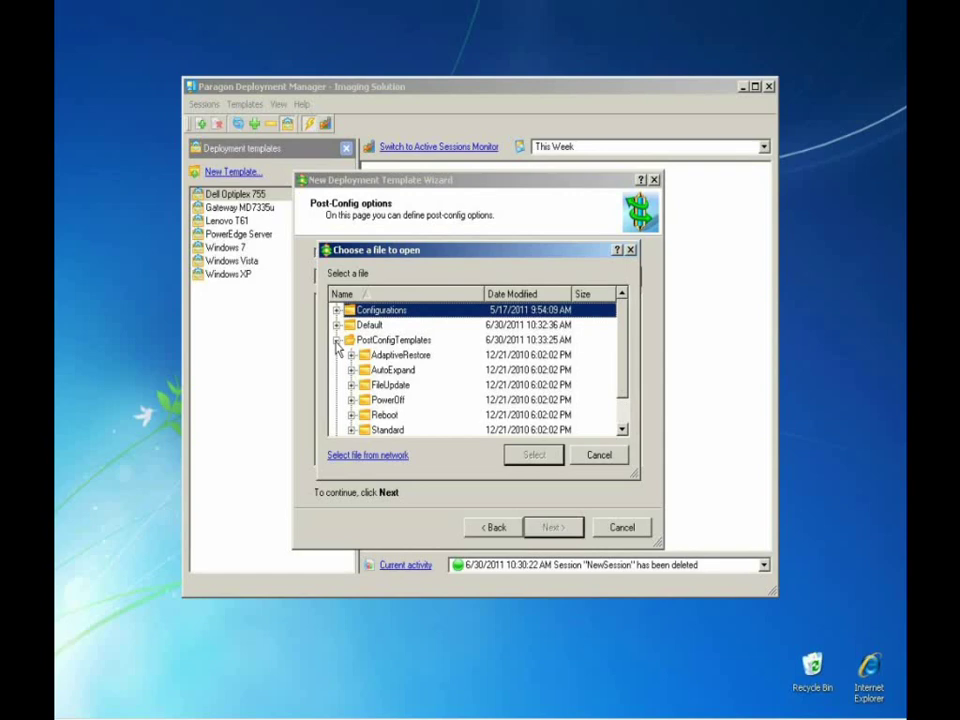
{"action": "left_click", "coordinate": [456, 358]}
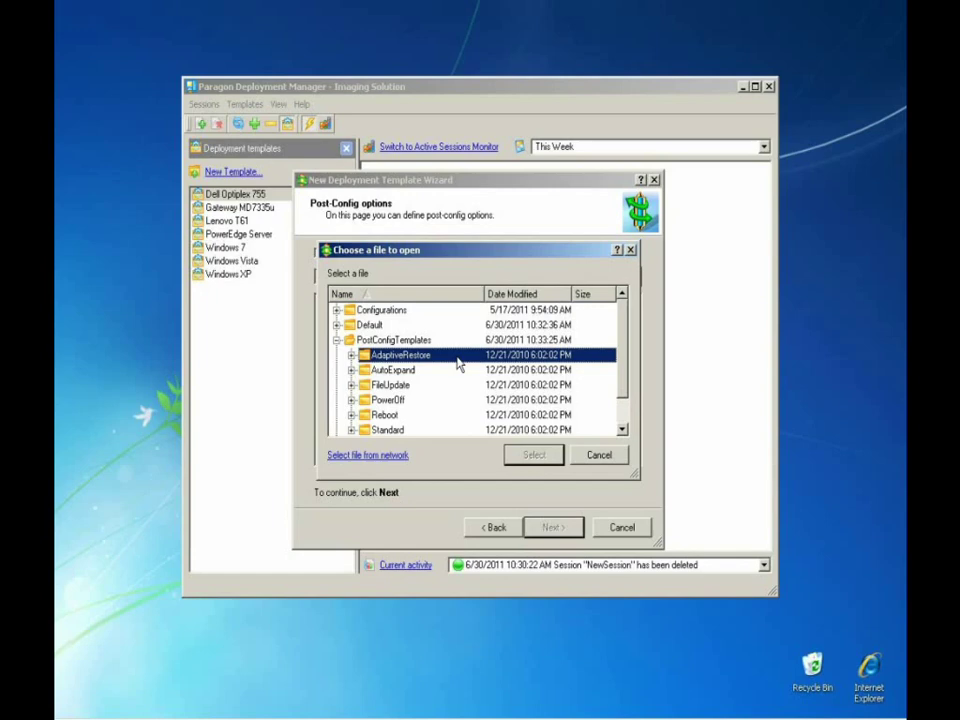
{"action": "left_click", "coordinate": [434, 374]}
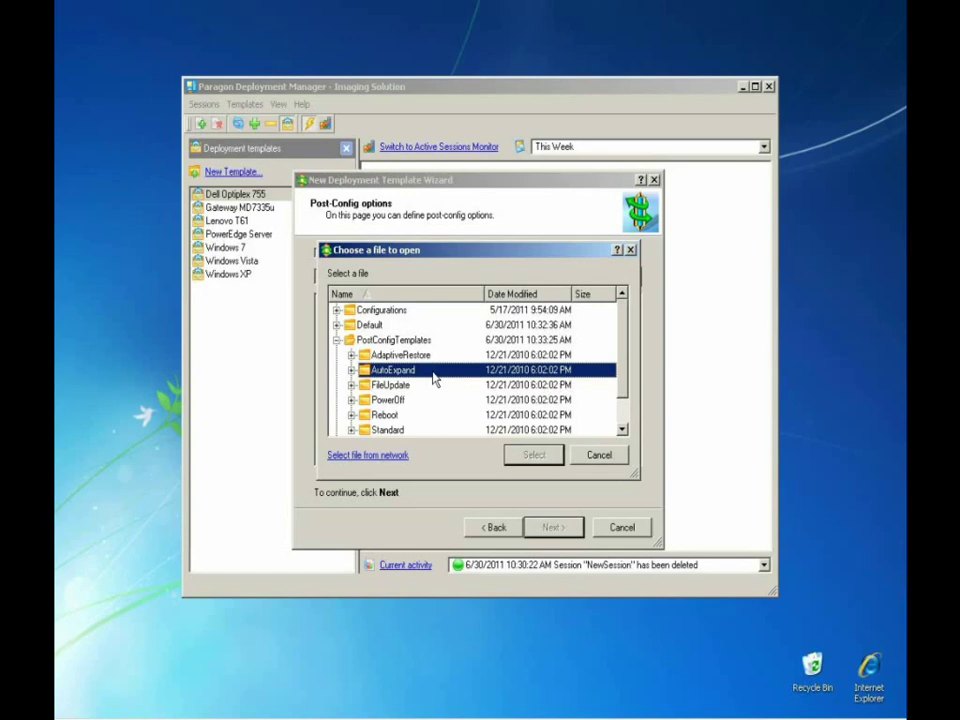
{"action": "left_click", "coordinate": [434, 392]}
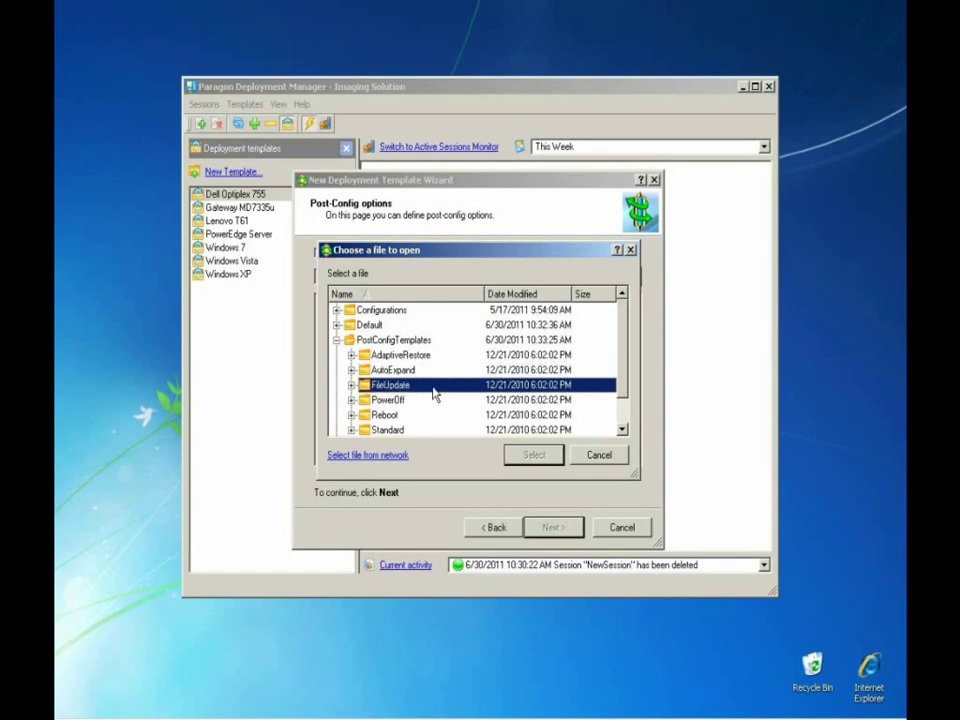
{"action": "left_click", "coordinate": [435, 404]}
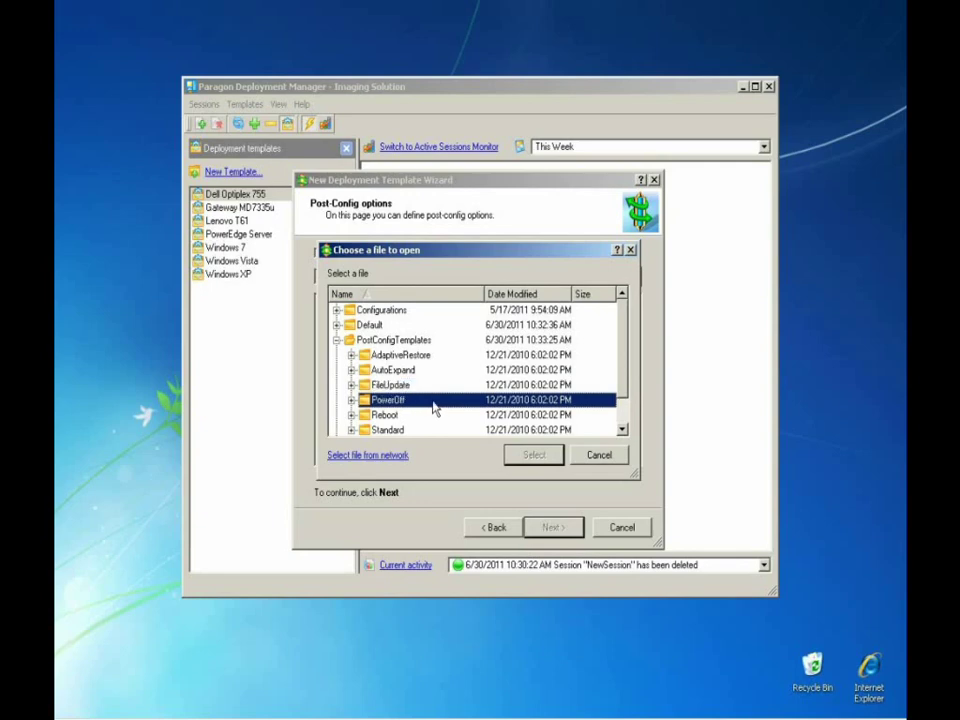
{"action": "left_click", "coordinate": [434, 419]}
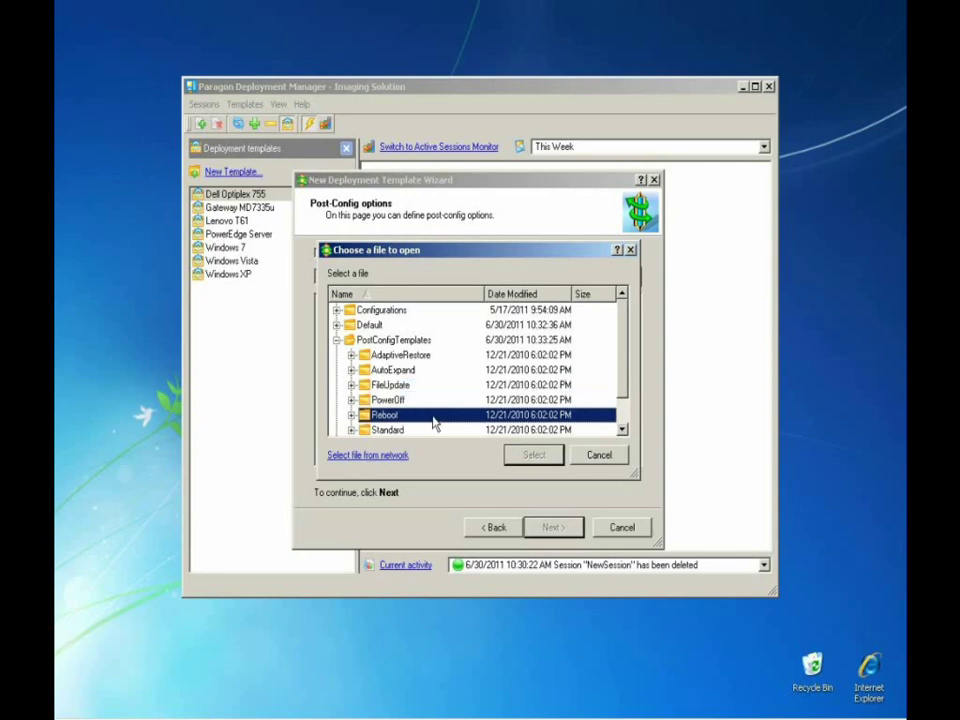
{"action": "left_click", "coordinate": [435, 432]}
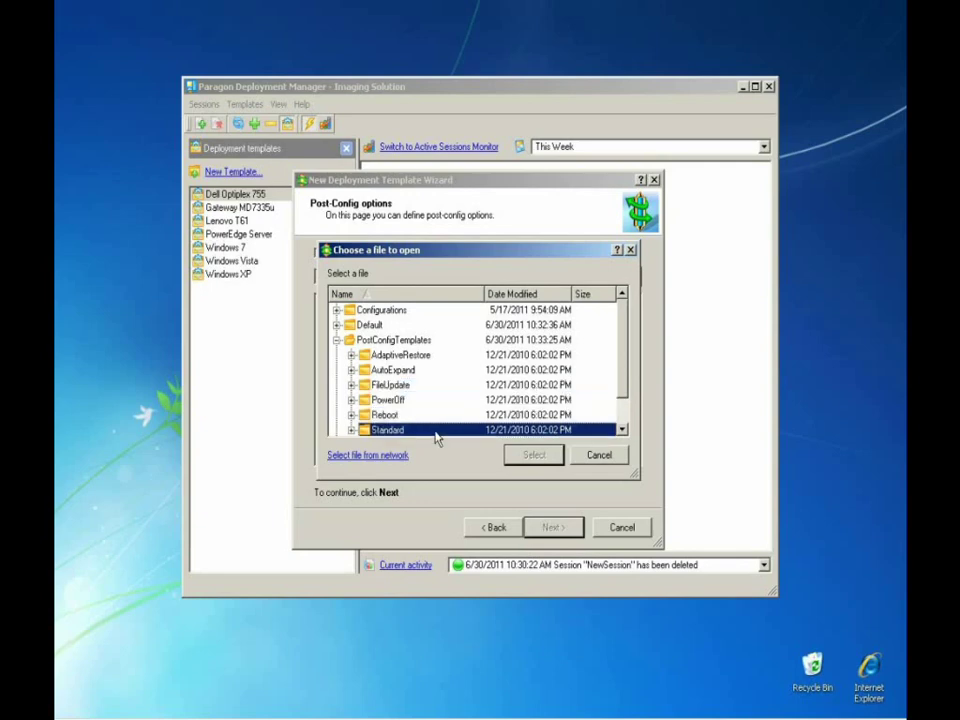
Step: Use standard.ini from the Standard folder as the Post-Config file and finish creating the template
{"action": "left_click", "coordinate": [351, 430]}
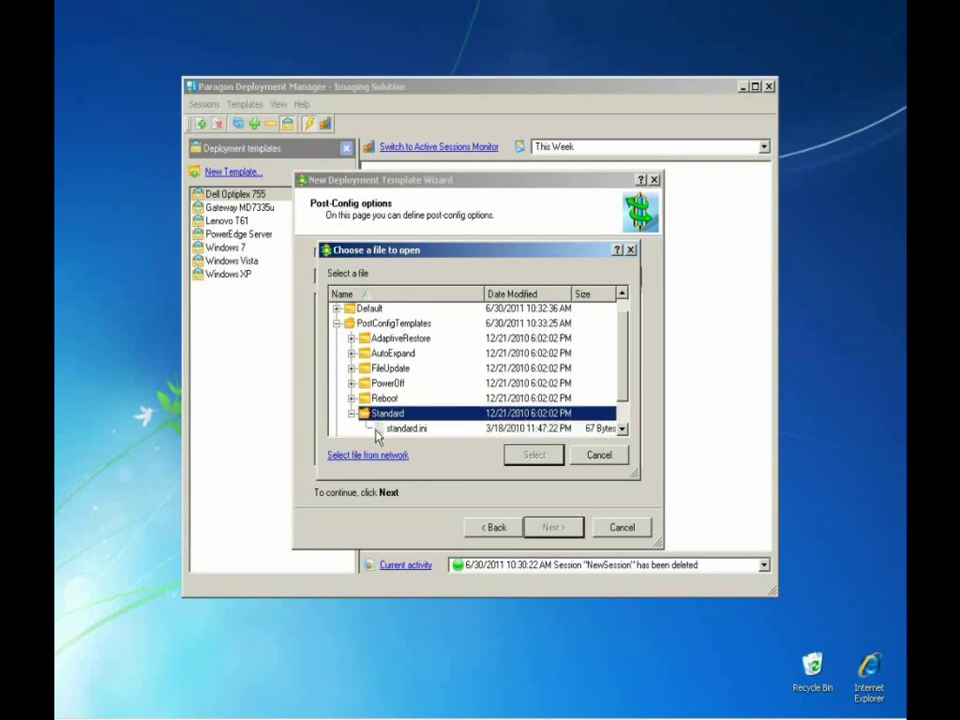
{"action": "left_click", "coordinate": [401, 429]}
{"action": "left_click", "coordinate": [530, 454]}
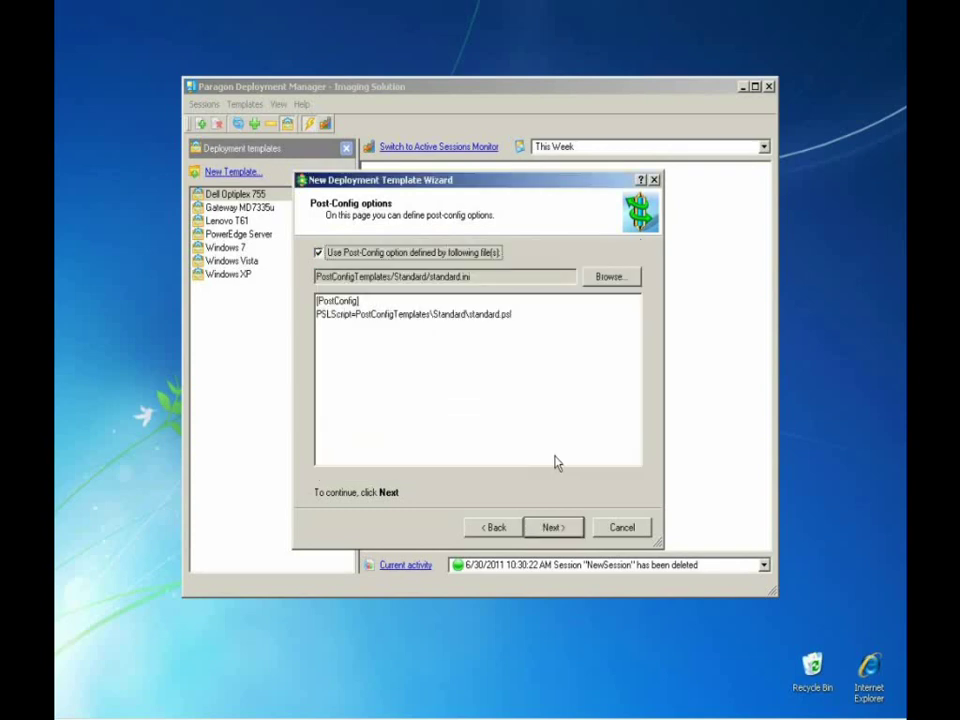
{"action": "left_click", "coordinate": [568, 529]}
{"action": "left_click", "coordinate": [555, 528]}
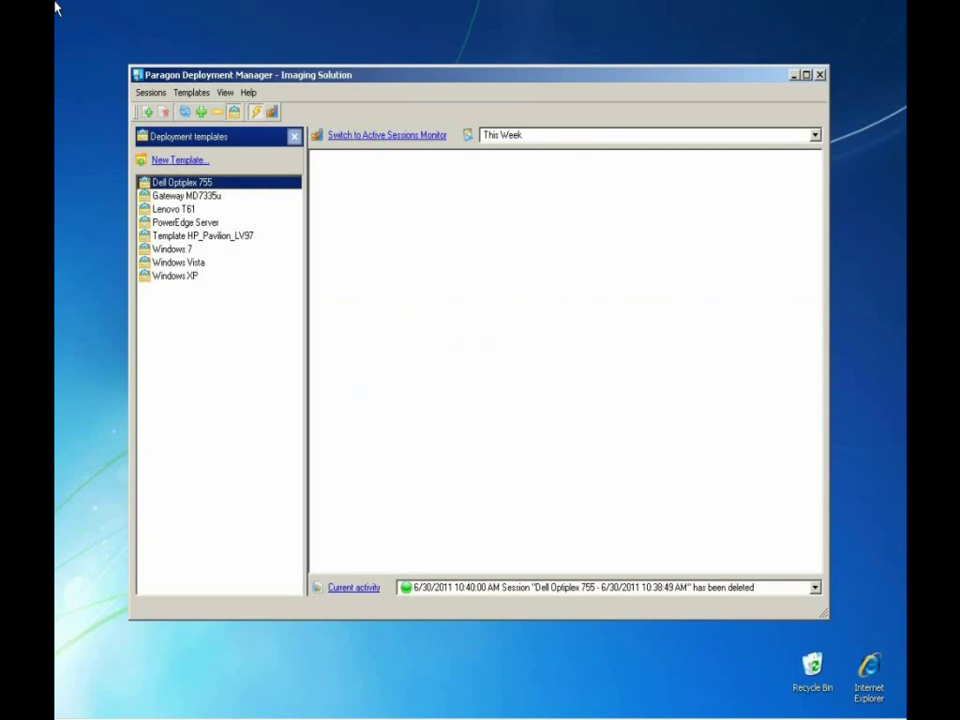
Step: Start a new deployment session from the Dell Optiplex 755 template and set its destination hard disk and partition
{"action": "right_click", "coordinate": [234, 186]}
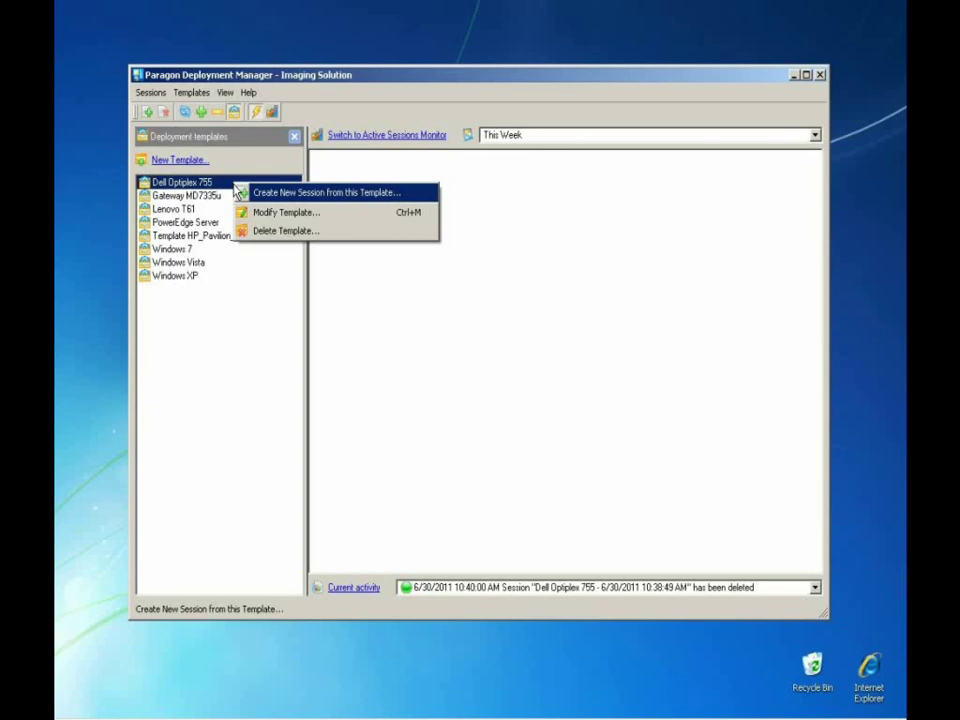
{"action": "left_click", "coordinate": [262, 191]}
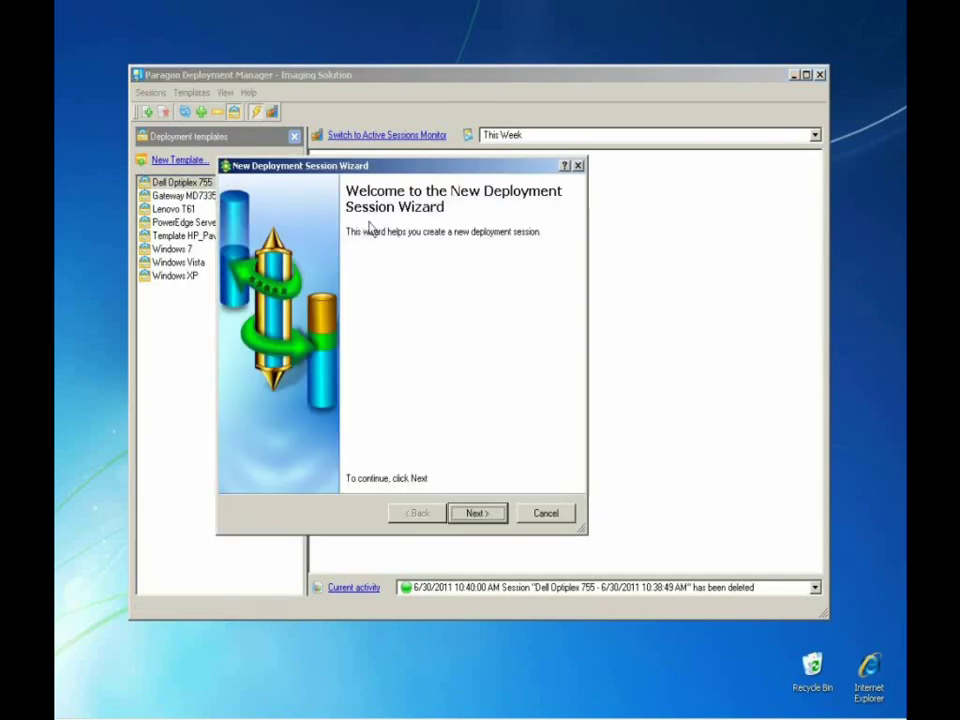
{"action": "left_click", "coordinate": [486, 515]}
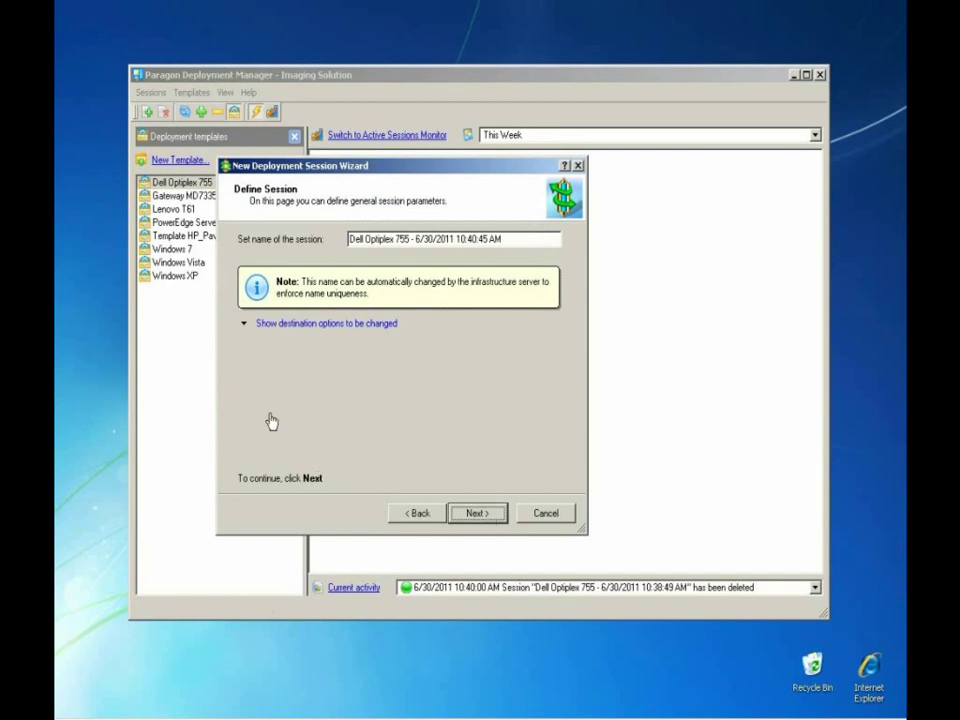
{"action": "left_click", "coordinate": [244, 325]}
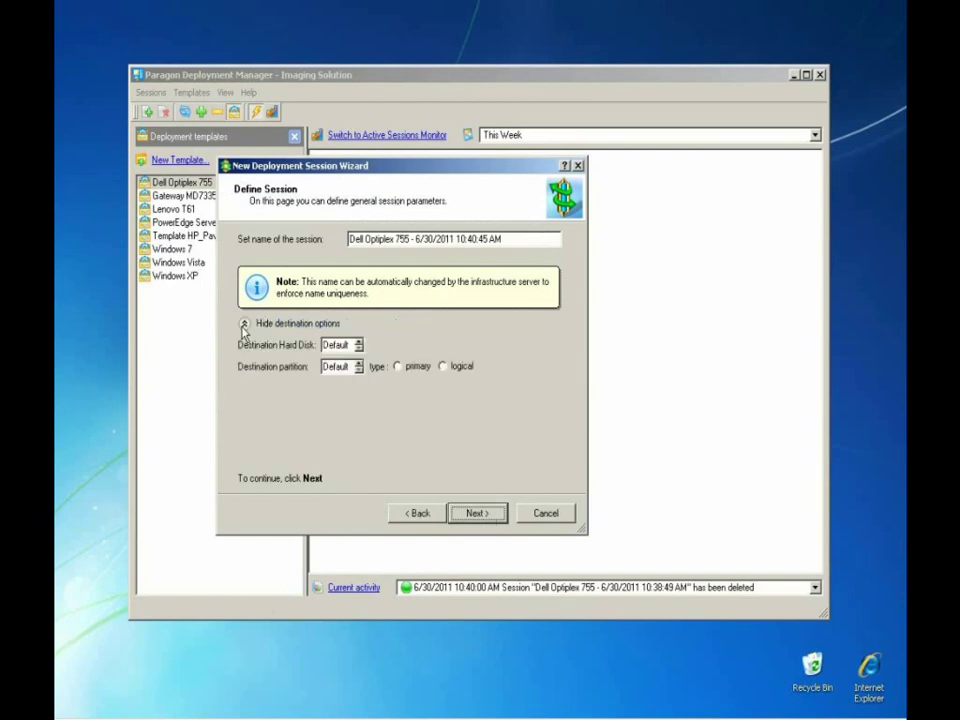
{"action": "left_click", "coordinate": [359, 345]}
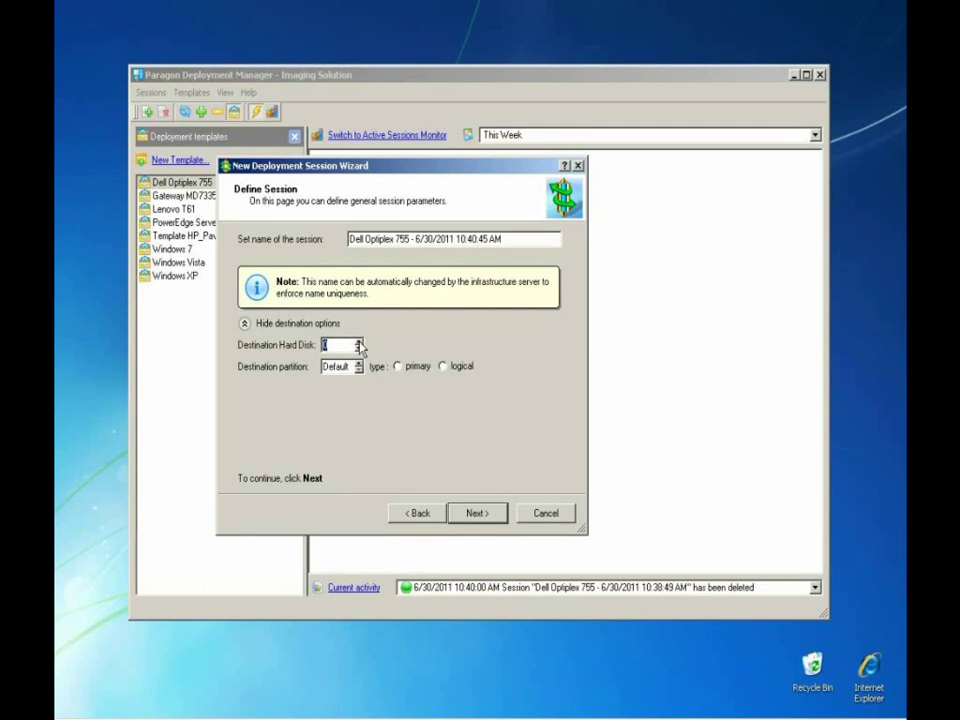
{"action": "left_click", "coordinate": [358, 364]}
{"action": "left_click", "coordinate": [477, 513]}
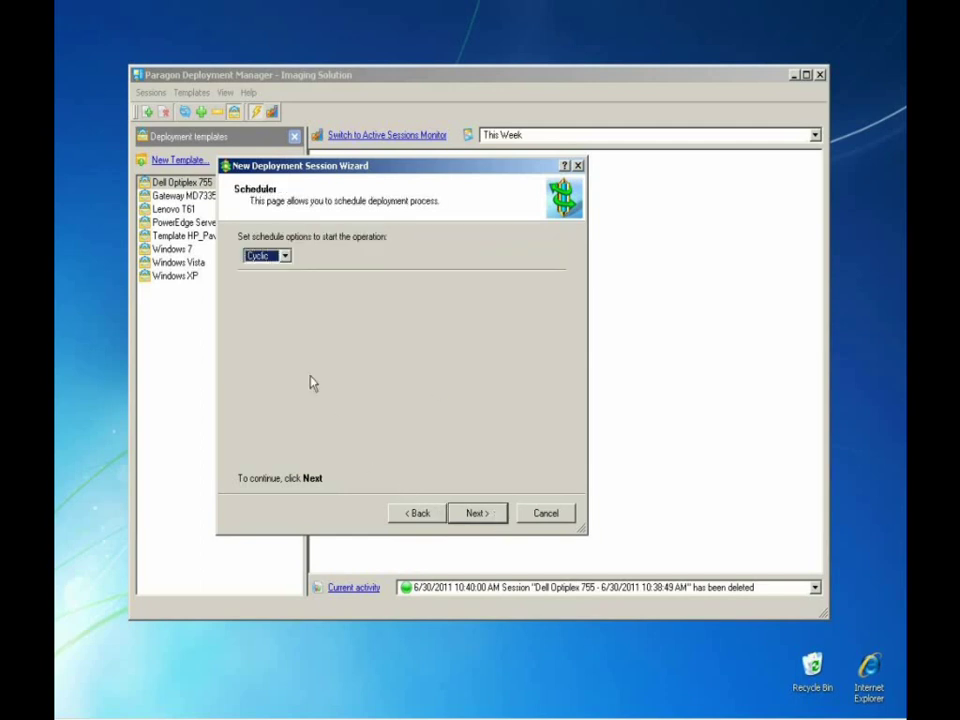
Step: Schedule the Dell Optiplex 755 deployment session as Cyclic and finish creating it
{"action": "left_click", "coordinate": [285, 256]}
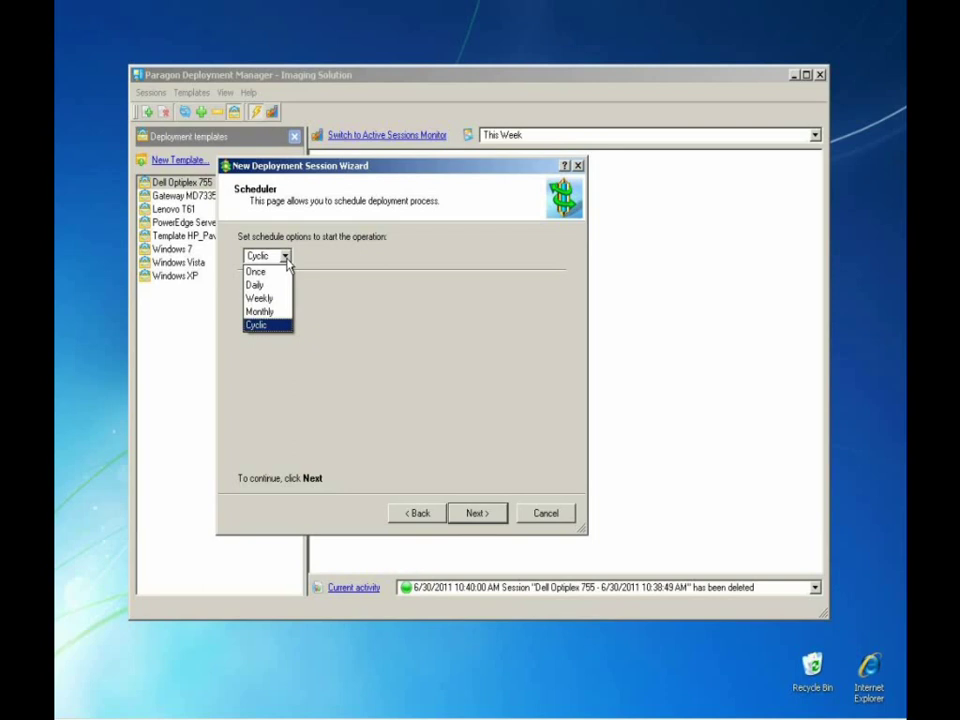
{"action": "left_click", "coordinate": [284, 328]}
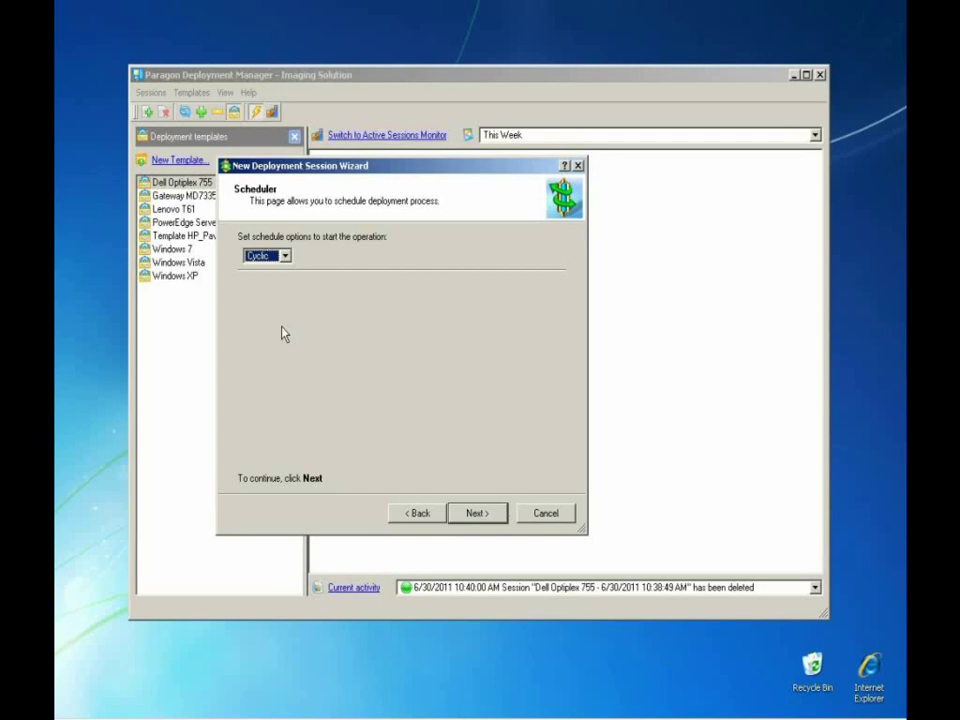
{"action": "left_click", "coordinate": [495, 518]}
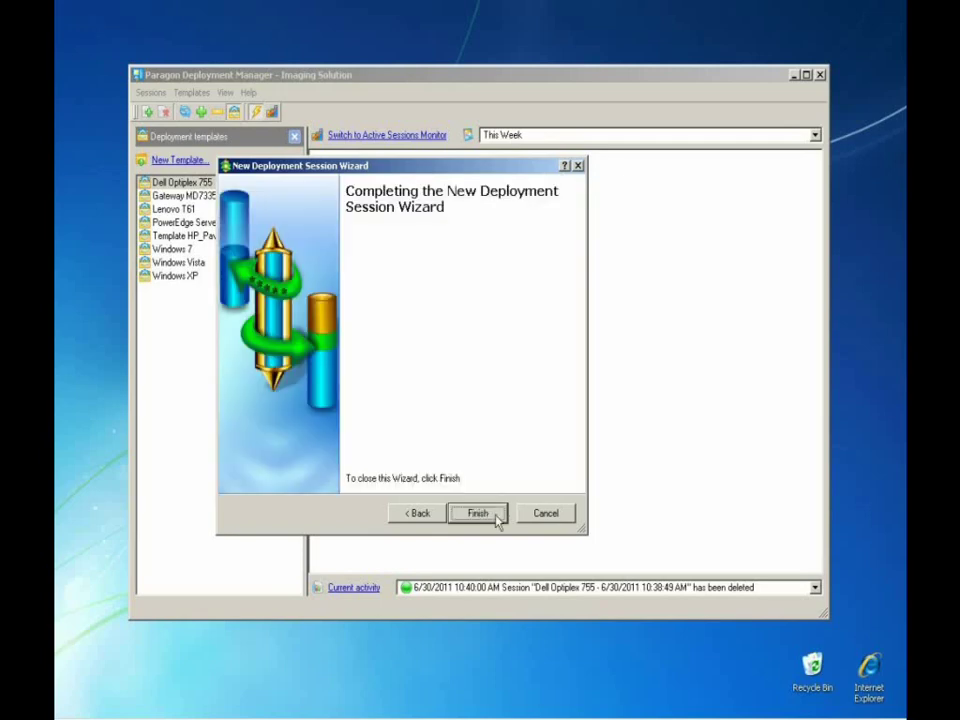
{"action": "left_click", "coordinate": [496, 518]}
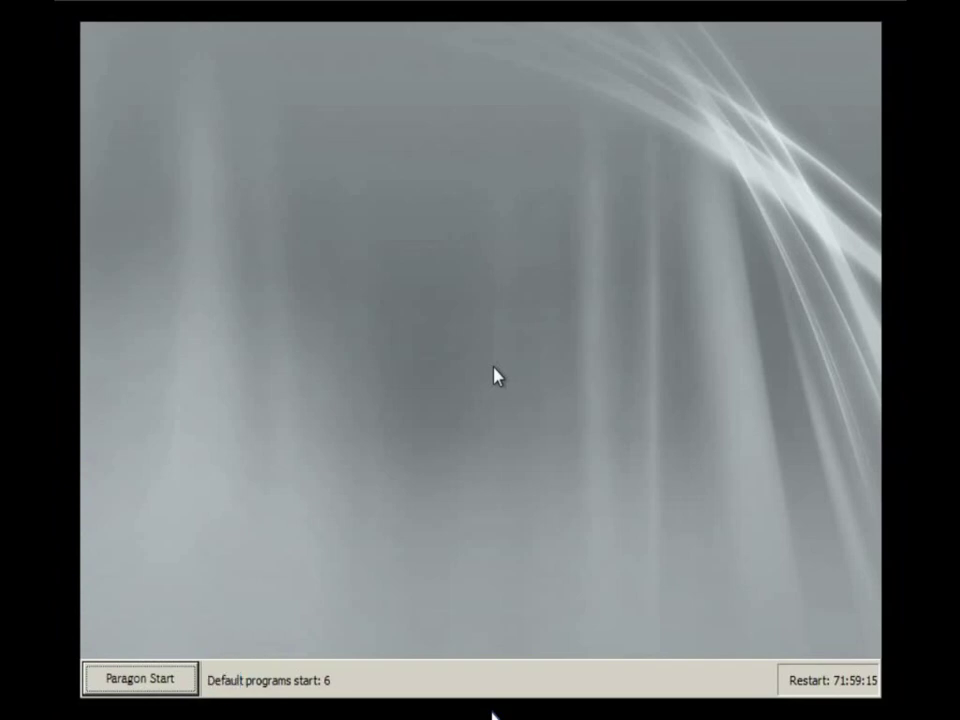
Step: Boot the client virtual machine from the network through the Intel E1000 adapter instead of its hard drive
{"action": "left_click", "coordinate": [140, 679]}
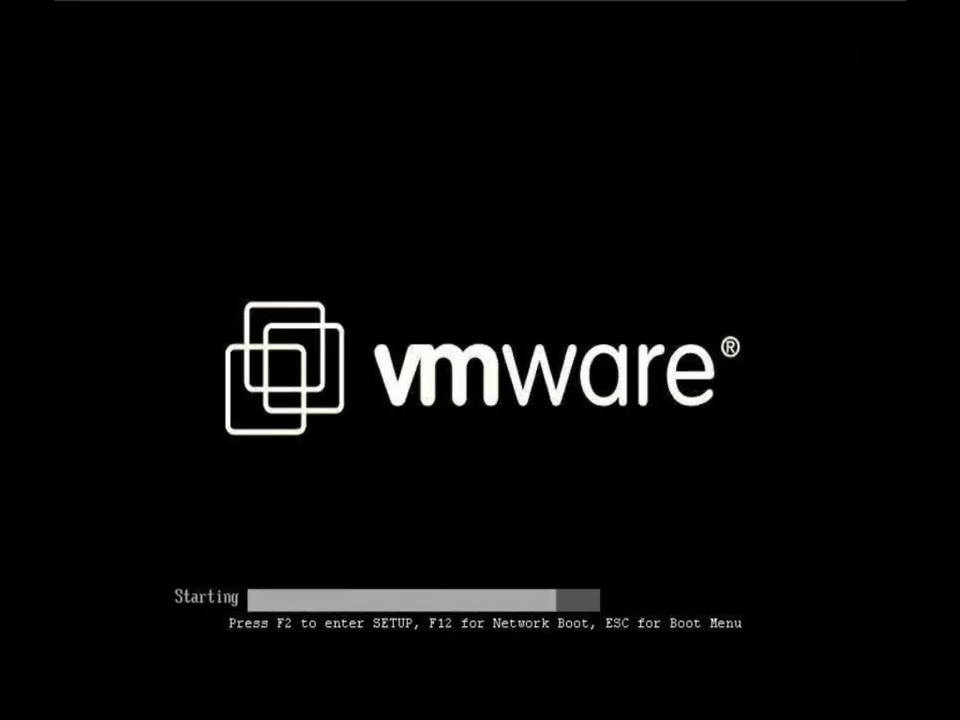
{"action": "key", "text": "Escape"}
{"action": "key", "text": "Down"}
{"action": "key", "text": "Down"}
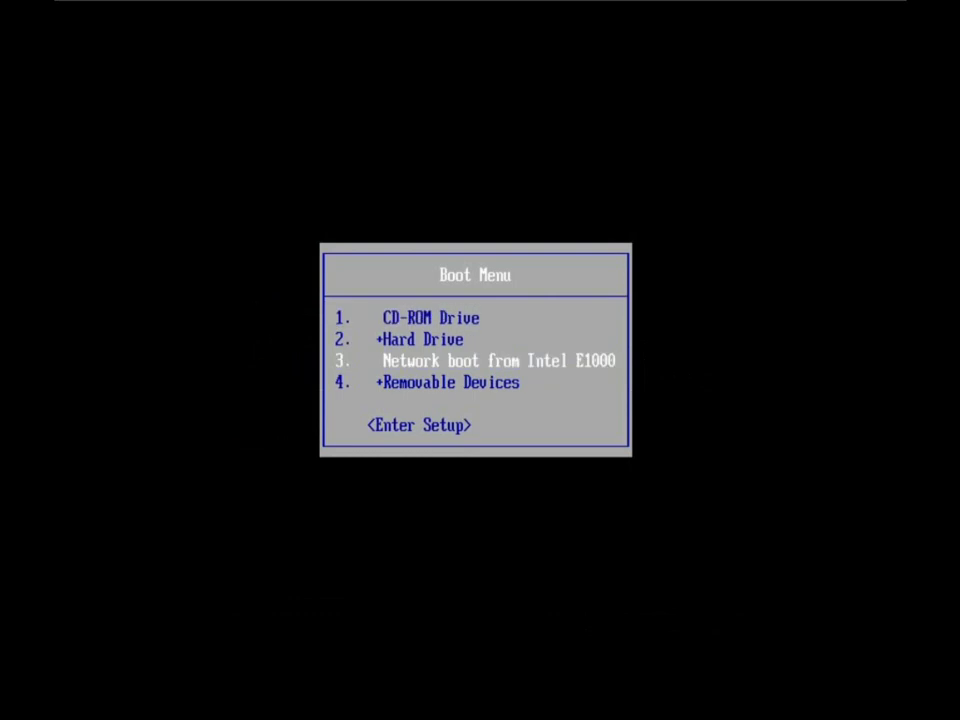
{"action": "key", "text": "Return"}
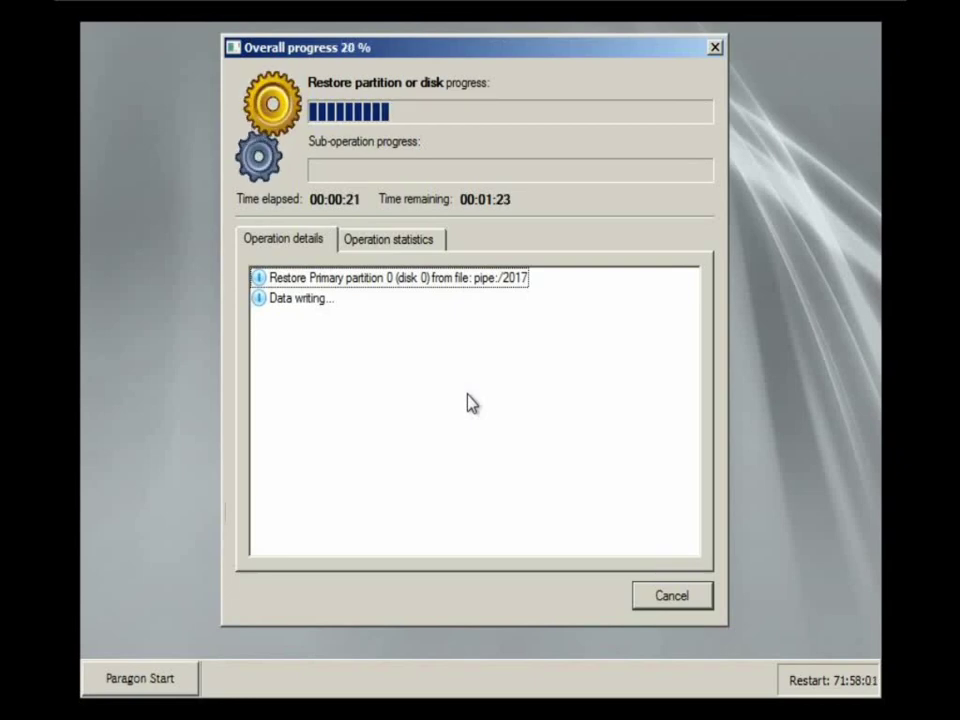
Step: Check the operation statistics of the client's partition restore and open the log of the Template Img_D0 session
{"action": "left_click", "coordinate": [394, 242]}
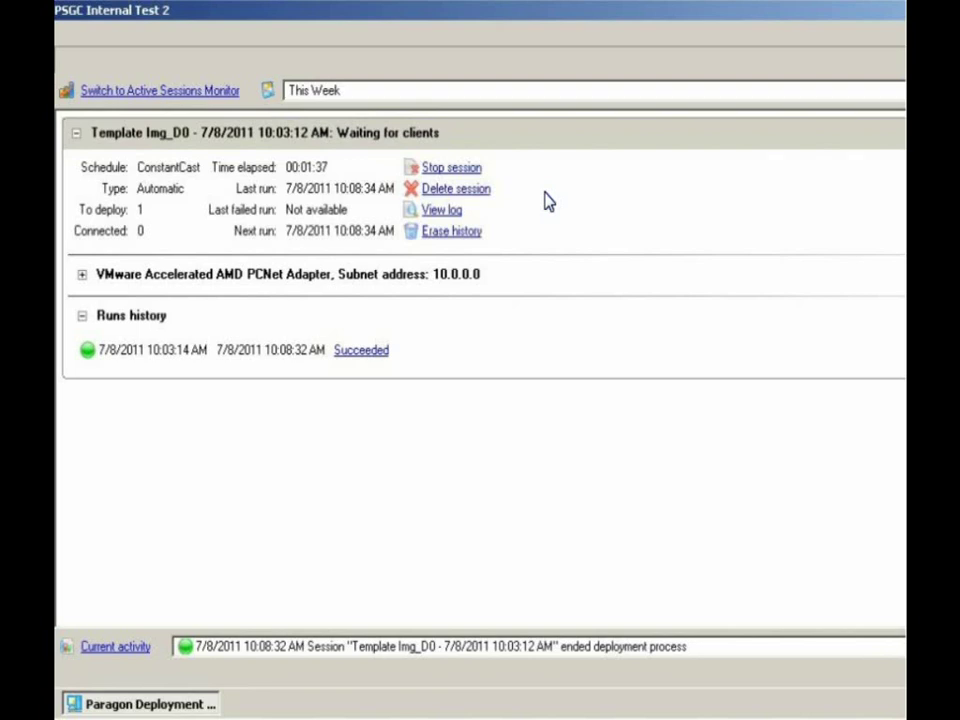
{"action": "left_click", "coordinate": [441, 209]}
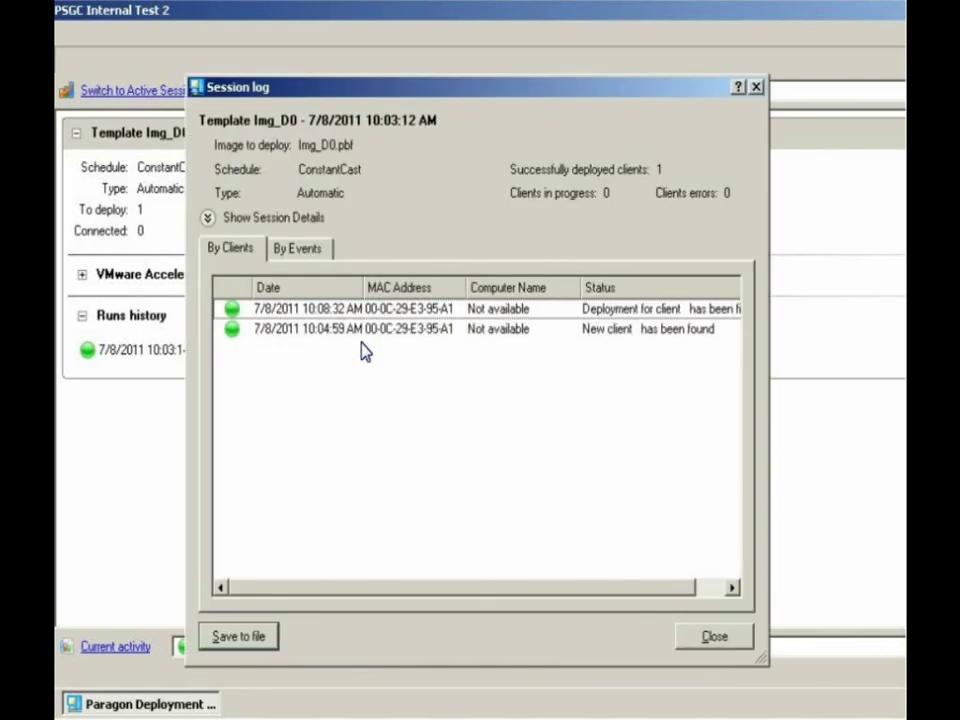